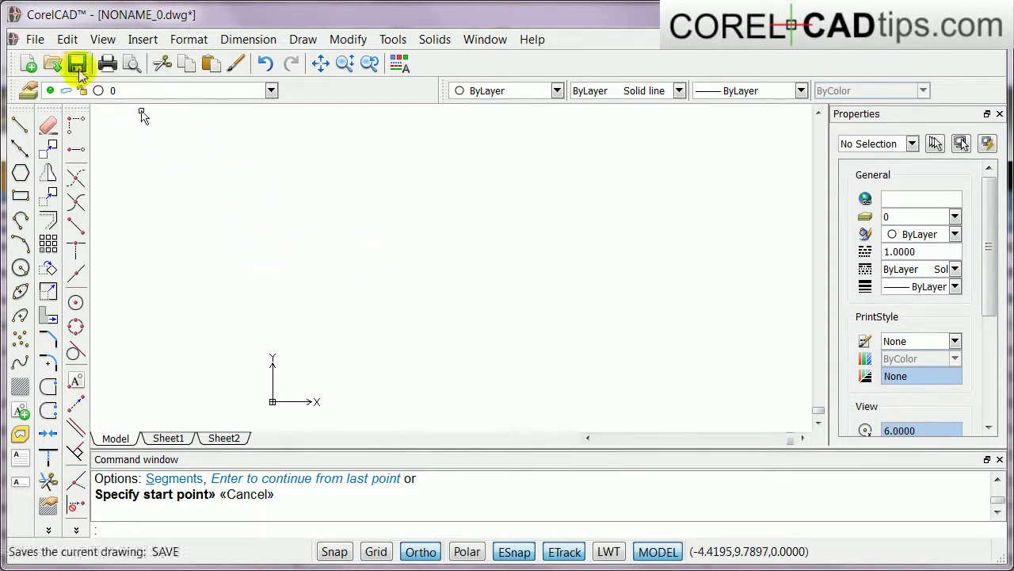
Step: Draw a closed five-segment line figure with crossing edges, turning Ortho off for slanted segments
{"action": "left_click", "coordinate": [304, 41]}
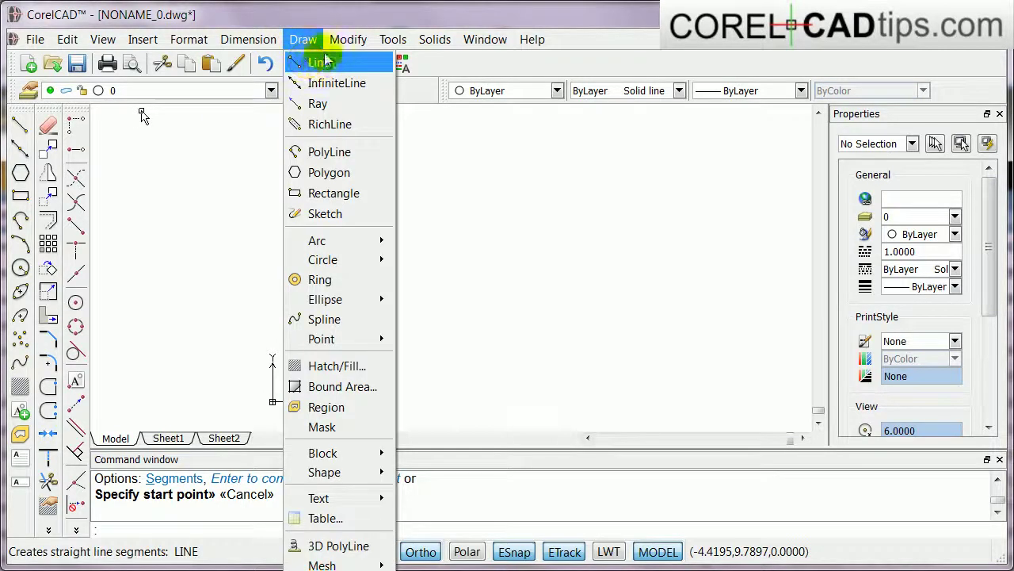
{"action": "left_click", "coordinate": [317, 65]}
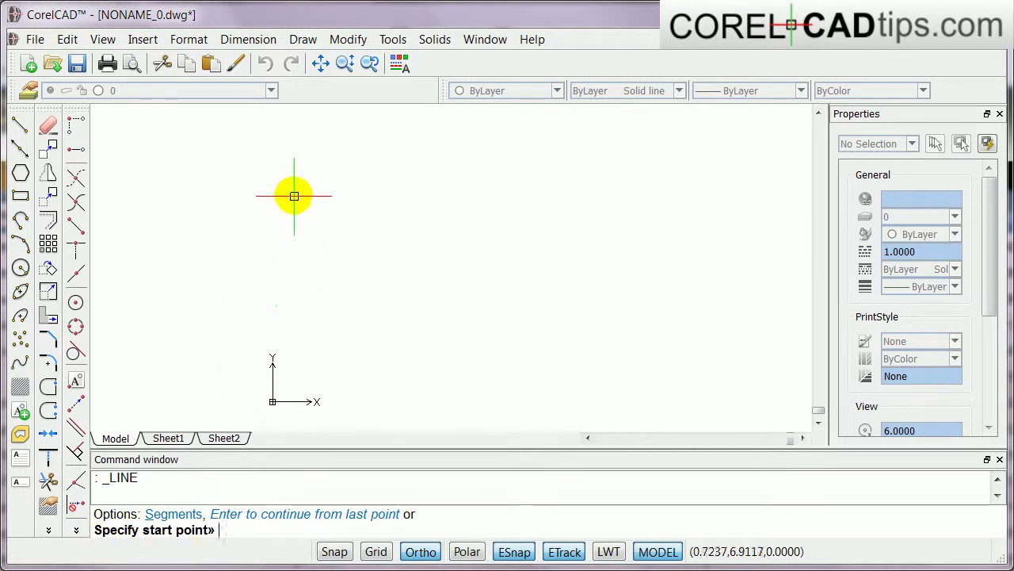
{"action": "left_click", "coordinate": [269, 163]}
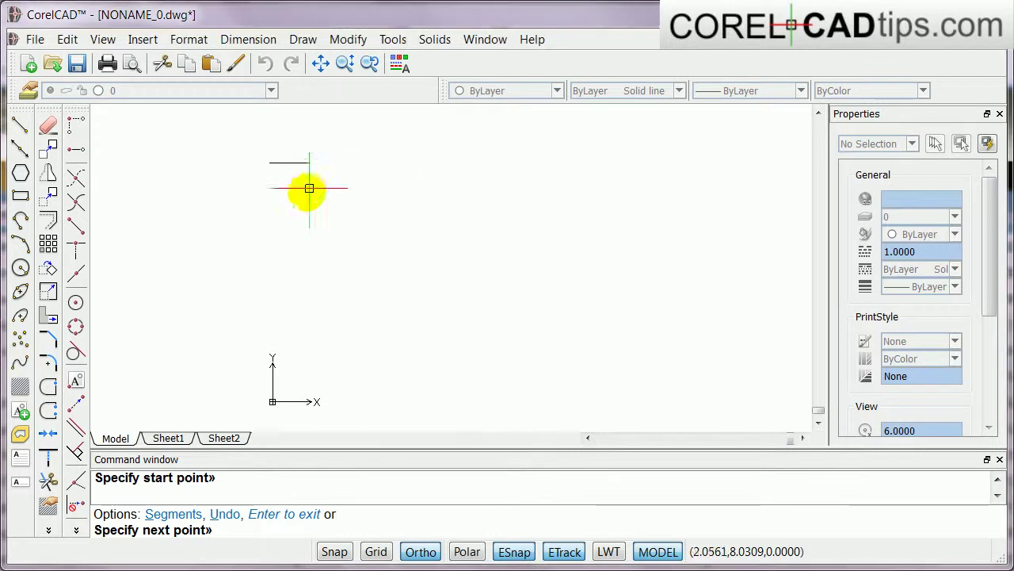
{"action": "left_click", "coordinate": [473, 175]}
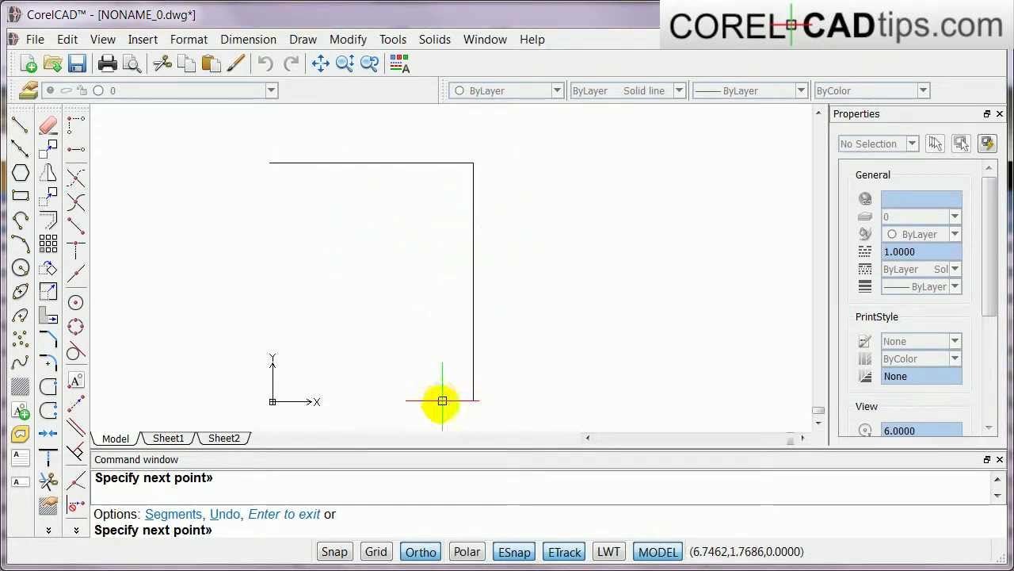
{"action": "left_click", "coordinate": [420, 551]}
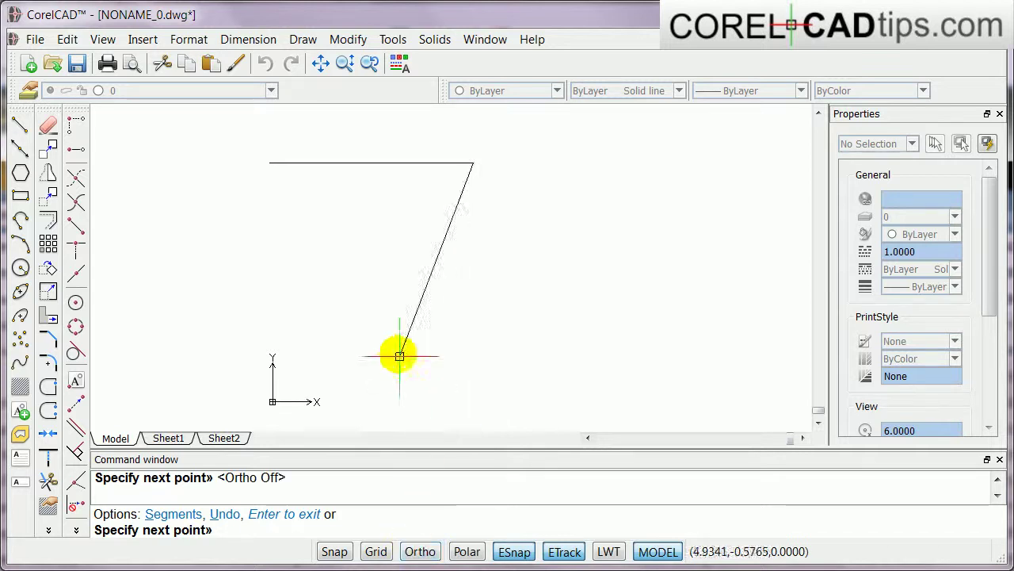
{"action": "left_click", "coordinate": [289, 291]}
{"action": "left_click", "coordinate": [294, 196]}
{"action": "left_click", "coordinate": [489, 266]}
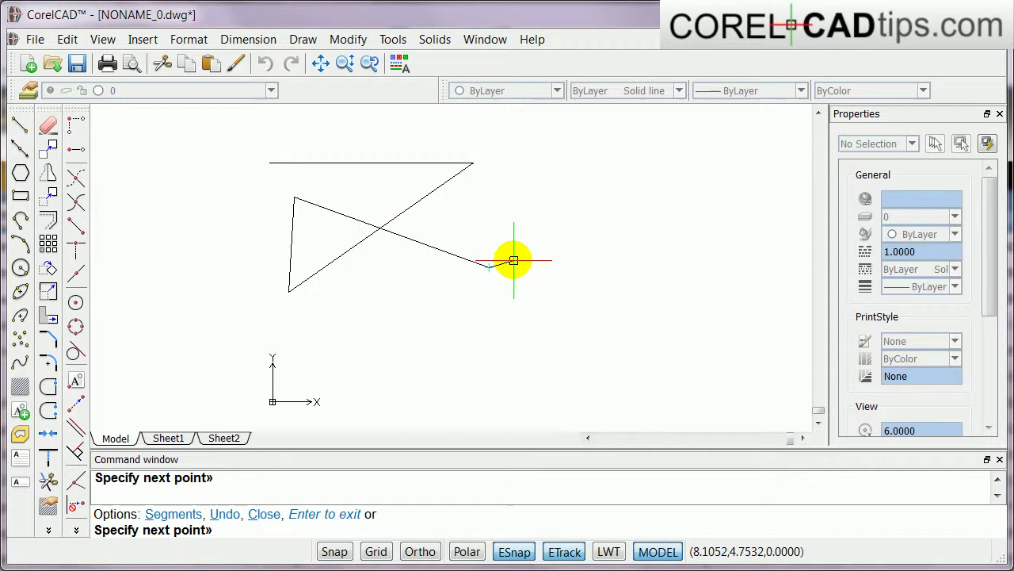
{"action": "key", "text": "Return"}
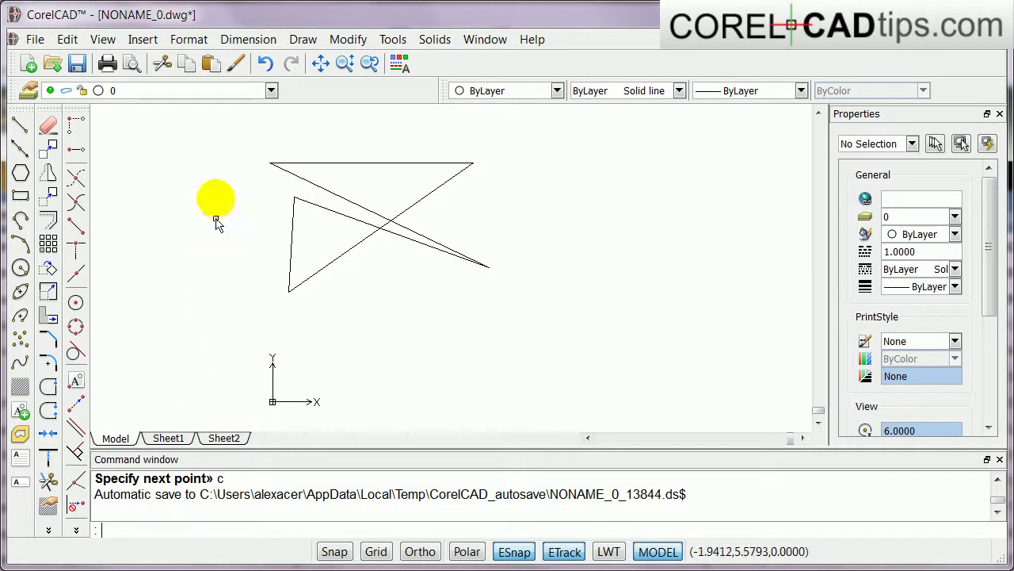
{"action": "left_click", "coordinate": [222, 130]}
Step: Window-select and delete the five-line figure
{"action": "left_click", "coordinate": [598, 347]}
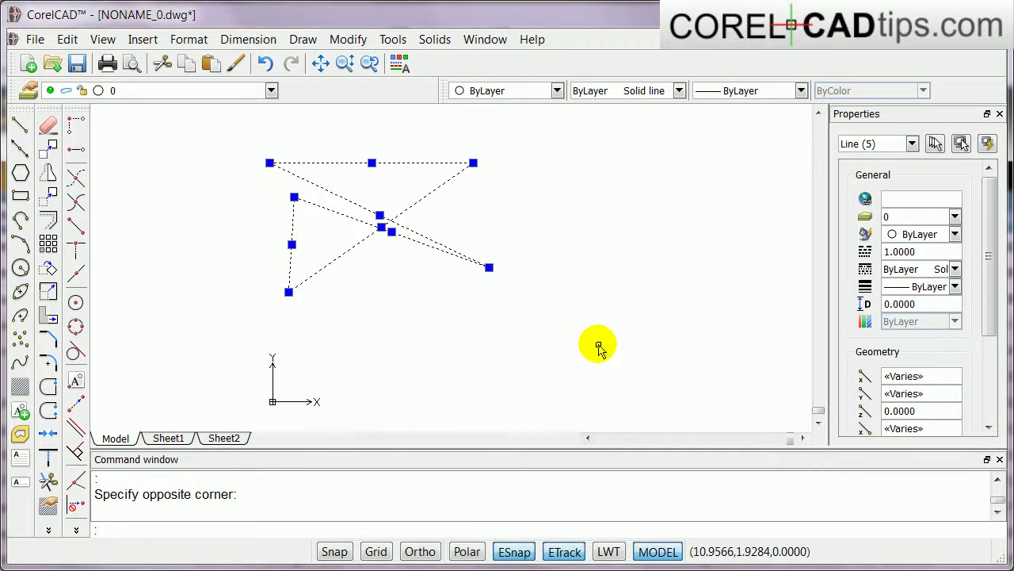
{"action": "key", "text": "Delete"}
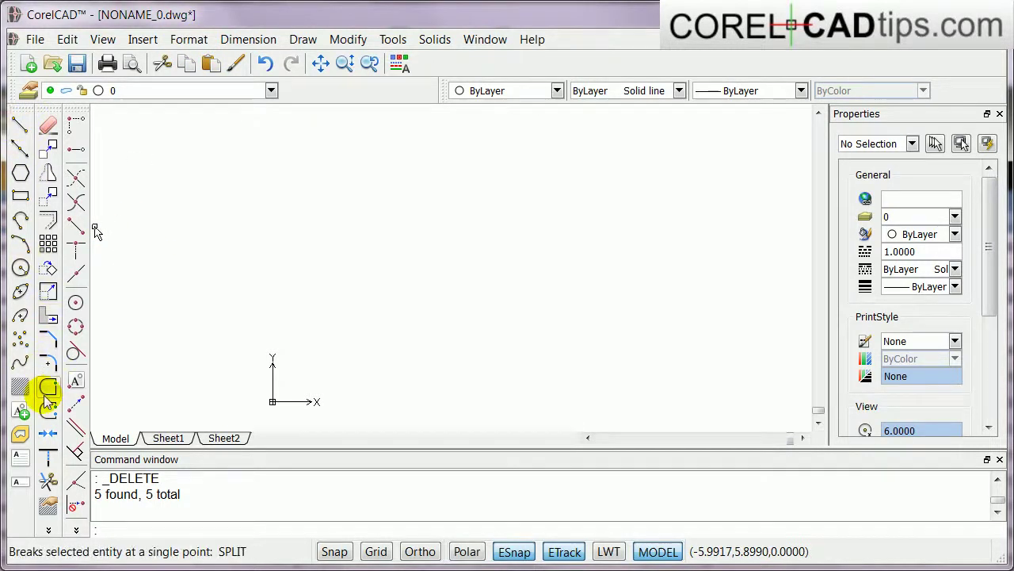
{"action": "left_click", "coordinate": [20, 127]}
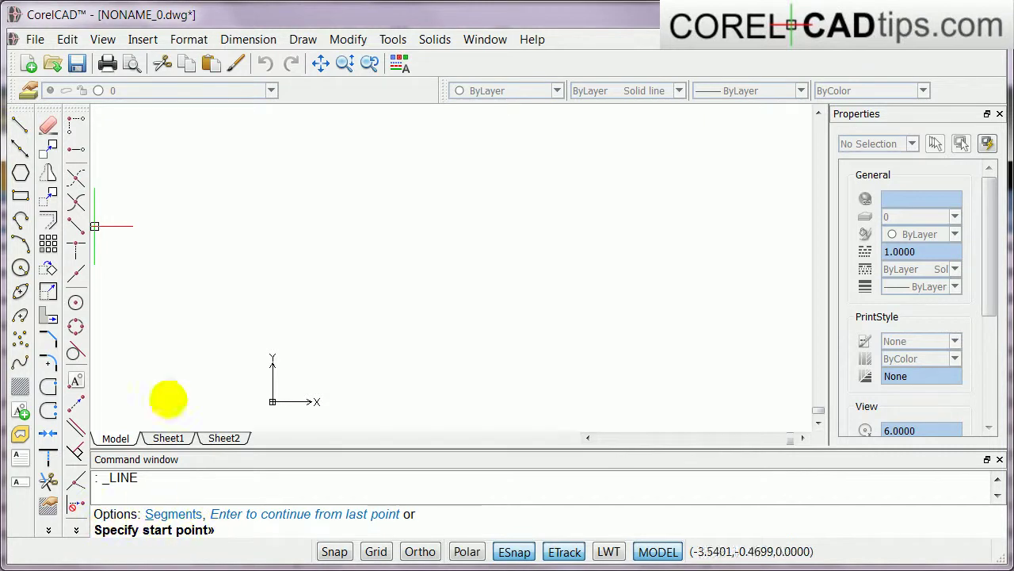
Step: Draw a closed six-segment line figure crossing itself into two loops, then select all six lines
{"action": "left_click", "coordinate": [276, 181]}
{"action": "left_click", "coordinate": [440, 328]}
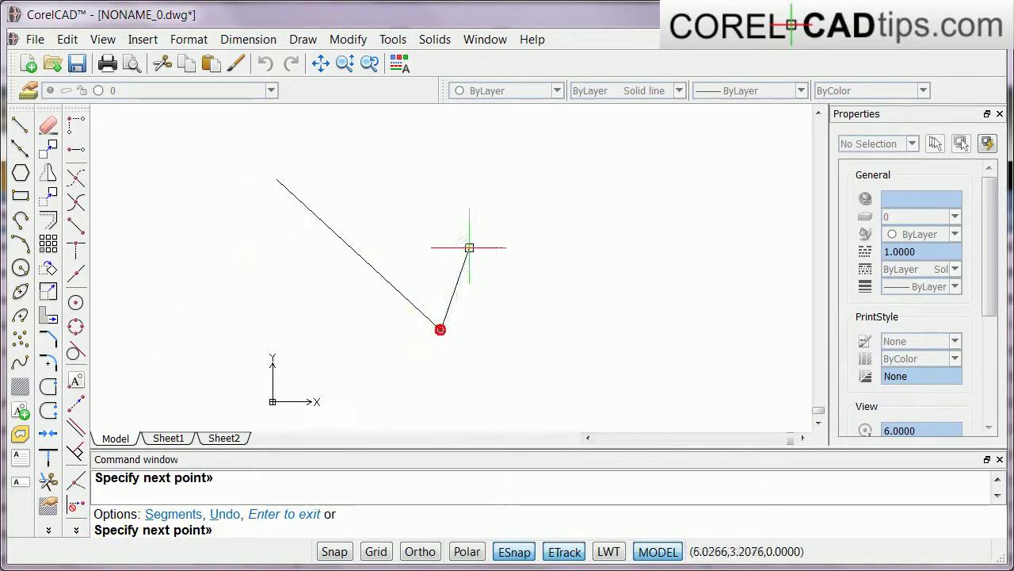
{"action": "left_click", "coordinate": [516, 191]}
{"action": "left_click", "coordinate": [392, 173]}
{"action": "left_click", "coordinate": [230, 290]}
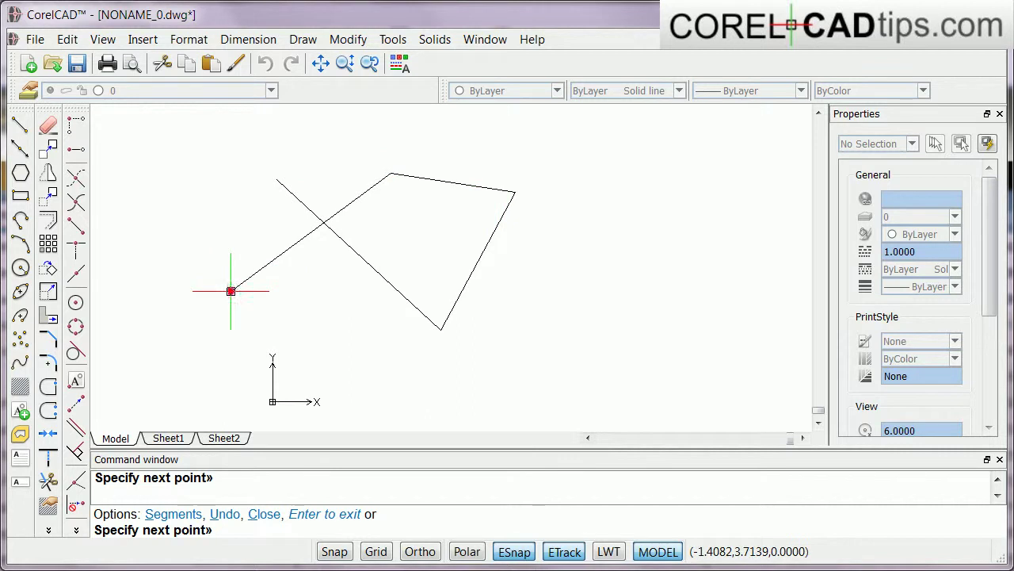
{"action": "left_click", "coordinate": [216, 234]}
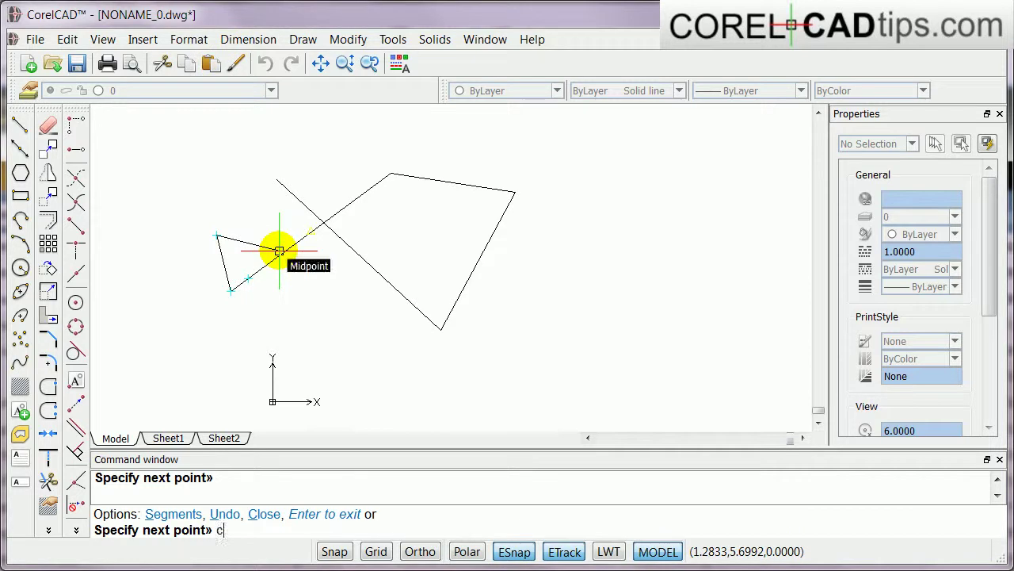
{"action": "key", "text": "Return"}
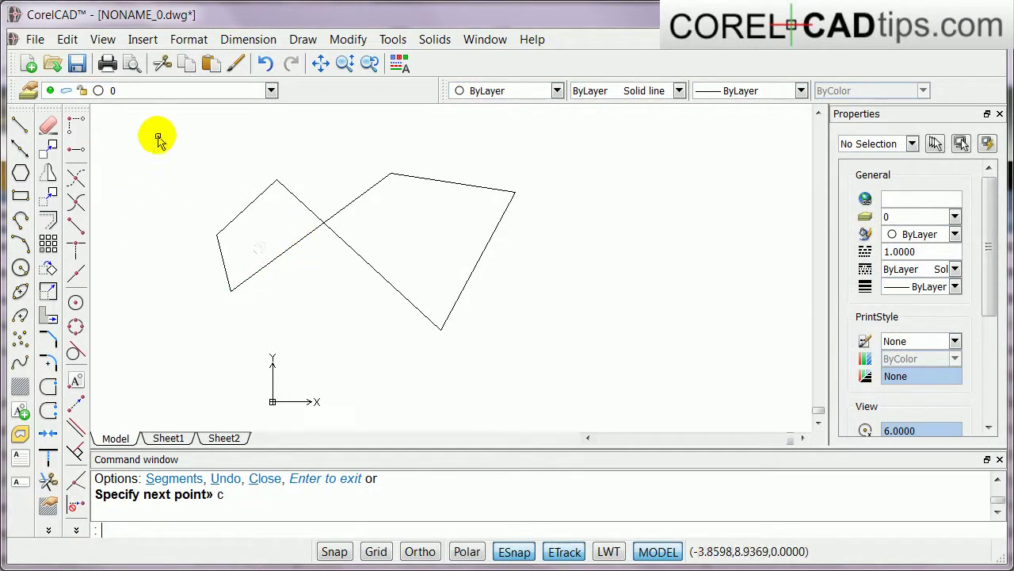
{"action": "left_click", "coordinate": [158, 136]}
{"action": "left_click", "coordinate": [632, 406]}
Step: Delete the six-line figure and draw a closed five-segment concave outline, closing it with C
{"action": "key", "text": "Delete"}
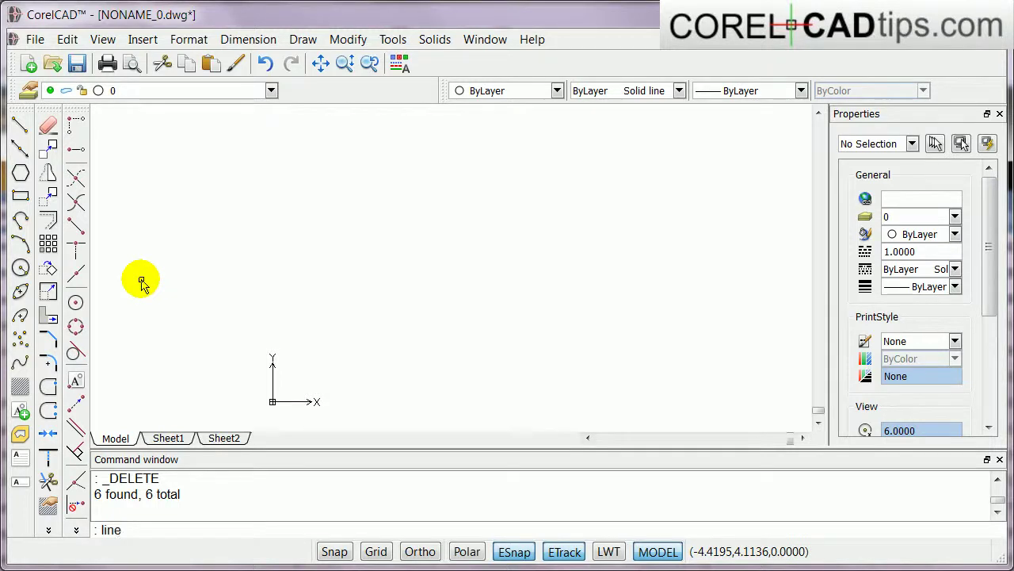
{"action": "key", "text": "Return"}
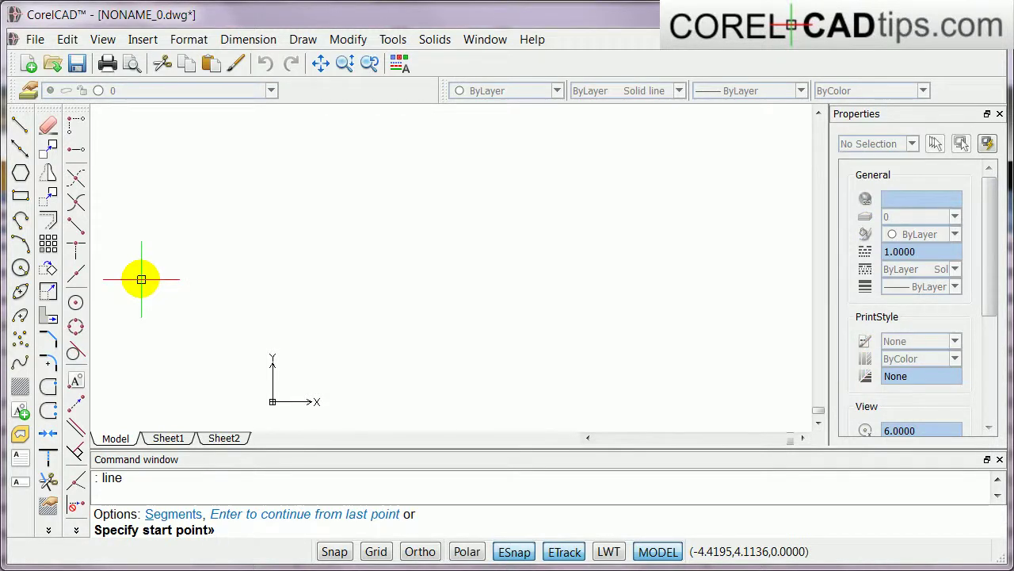
{"action": "left_click", "coordinate": [373, 232]}
{"action": "left_click", "coordinate": [437, 357]}
{"action": "left_click", "coordinate": [537, 207]}
{"action": "left_click", "coordinate": [398, 152]}
{"action": "left_click", "coordinate": [247, 239]}
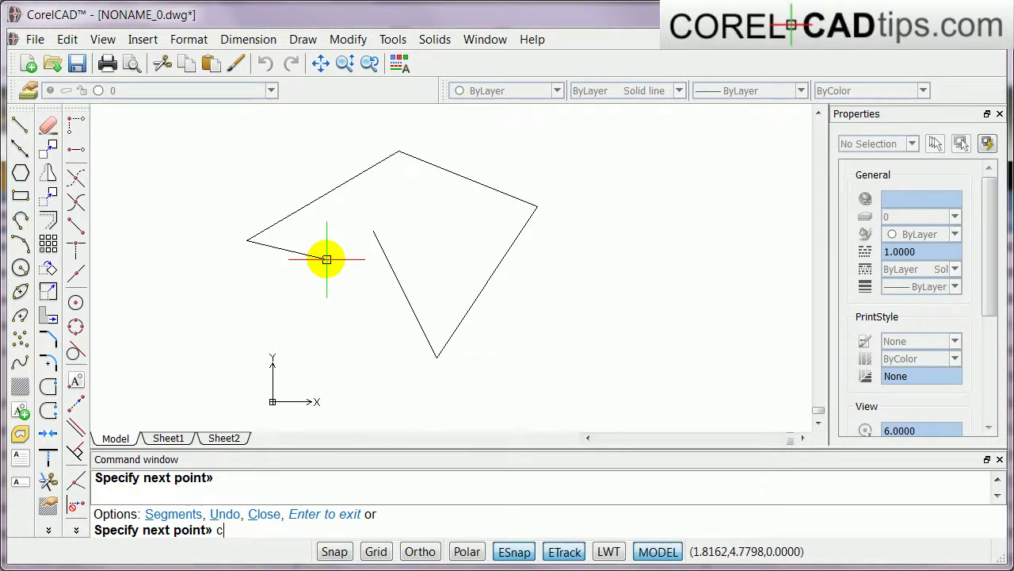
{"action": "type", "text": "c"}
{"action": "key", "text": "Return"}
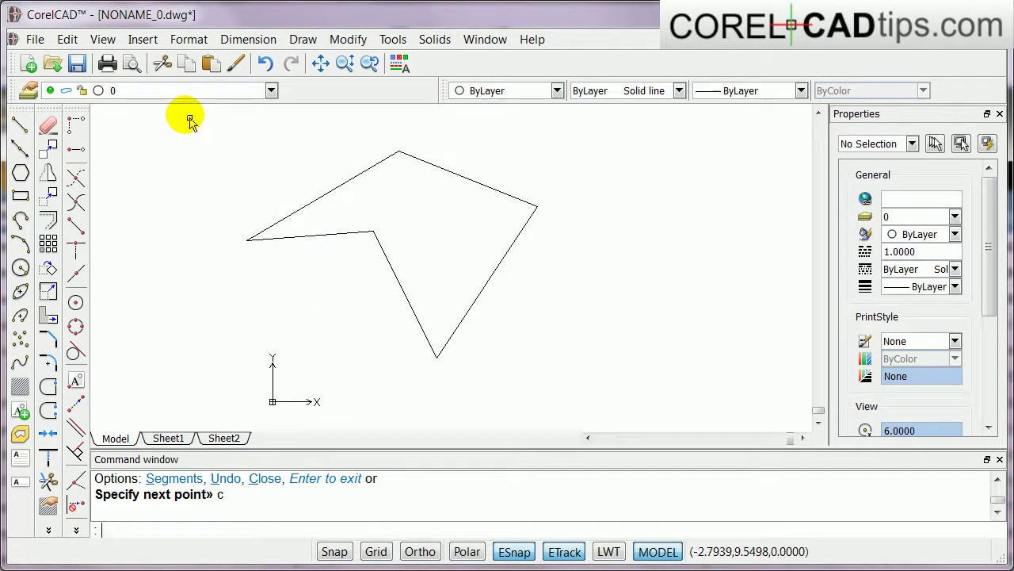
Step: Window-select and delete the five-segment outline
{"action": "left_click", "coordinate": [210, 145]}
{"action": "left_click", "coordinate": [634, 383]}
{"action": "key", "text": "Delete"}
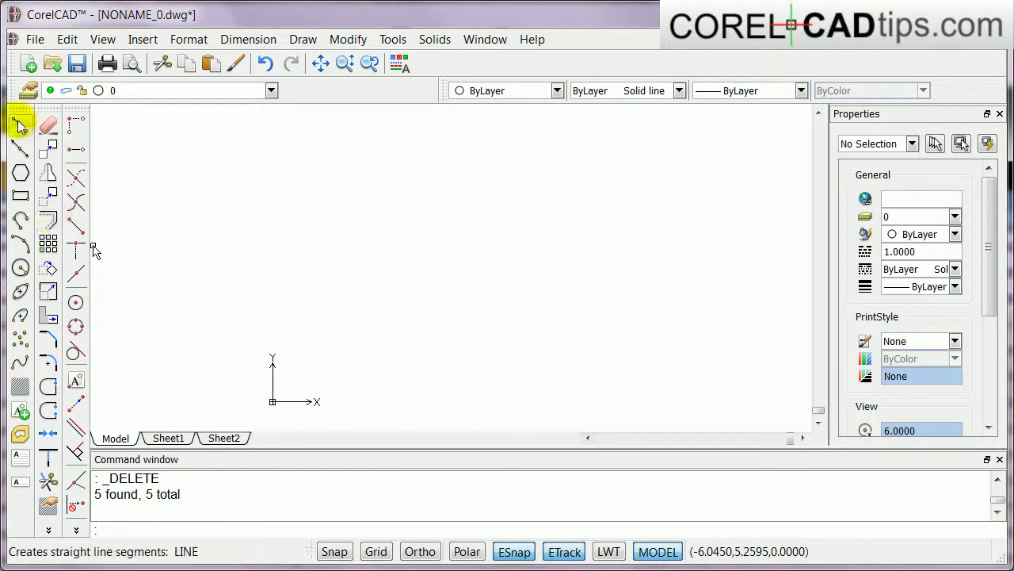
Step: Cancel an empty selection window with Esc
{"action": "left_click", "coordinate": [232, 187]}
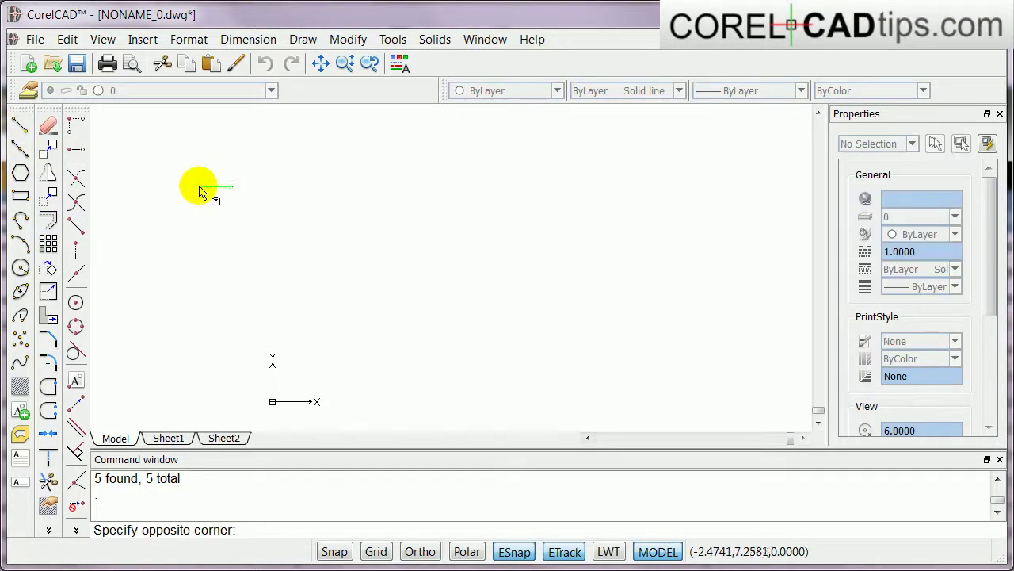
{"action": "left_click", "coordinate": [206, 177]}
{"action": "key", "text": "Escape"}
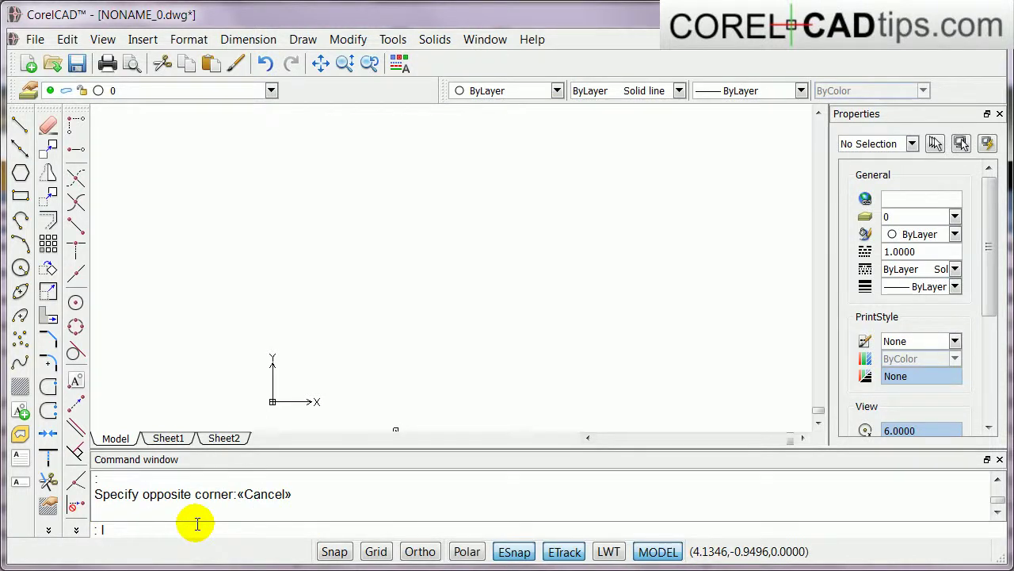
Step: Draw an open self-crossing four-segment line figure from five points with the L command, leaving it unclosed
{"action": "type", "text": "l"}
{"action": "key", "text": "Return"}
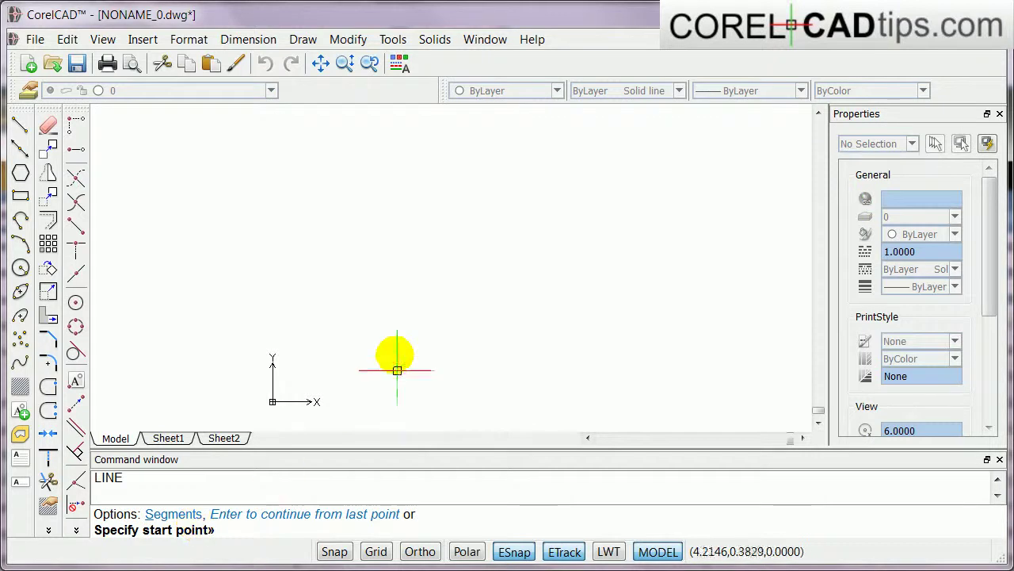
{"action": "left_click", "coordinate": [344, 233]}
{"action": "left_click", "coordinate": [460, 318]}
{"action": "left_click", "coordinate": [501, 207]}
{"action": "left_click", "coordinate": [383, 198]}
{"action": "left_click", "coordinate": [356, 336]}
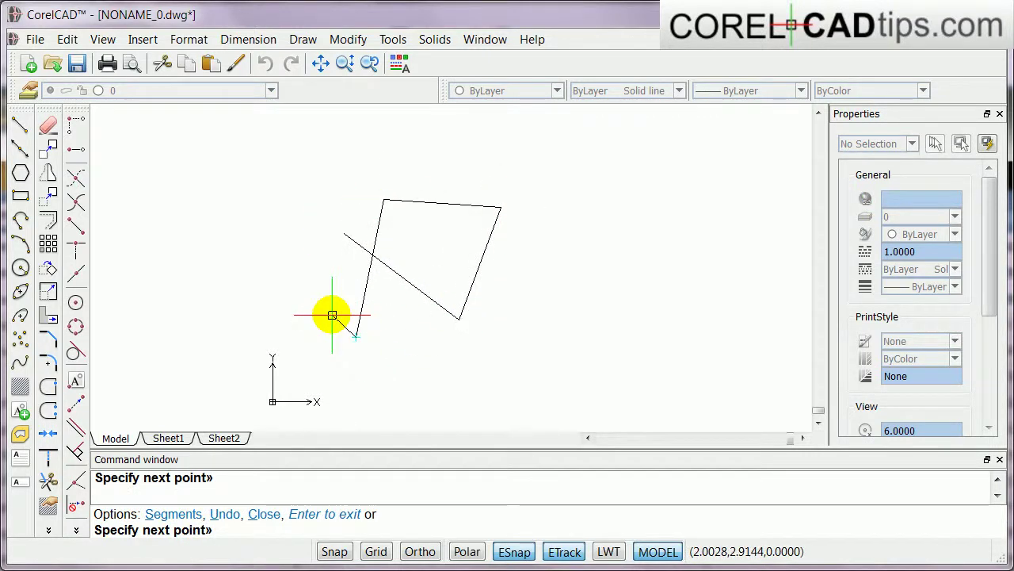
{"action": "key", "text": "Escape"}
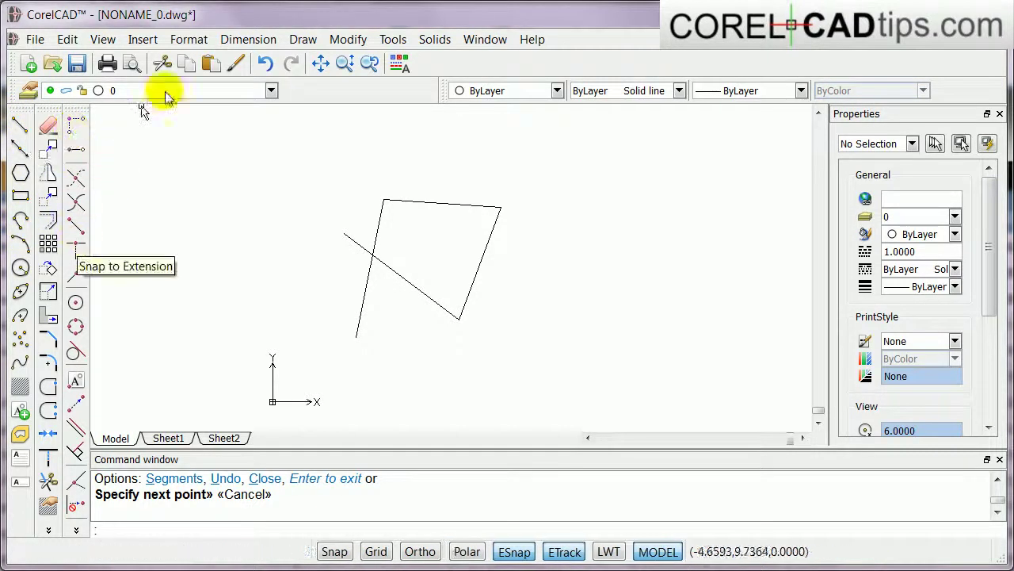
Step: Draw an open V of two line segments left of the crossed figure
{"action": "left_click", "coordinate": [304, 40]}
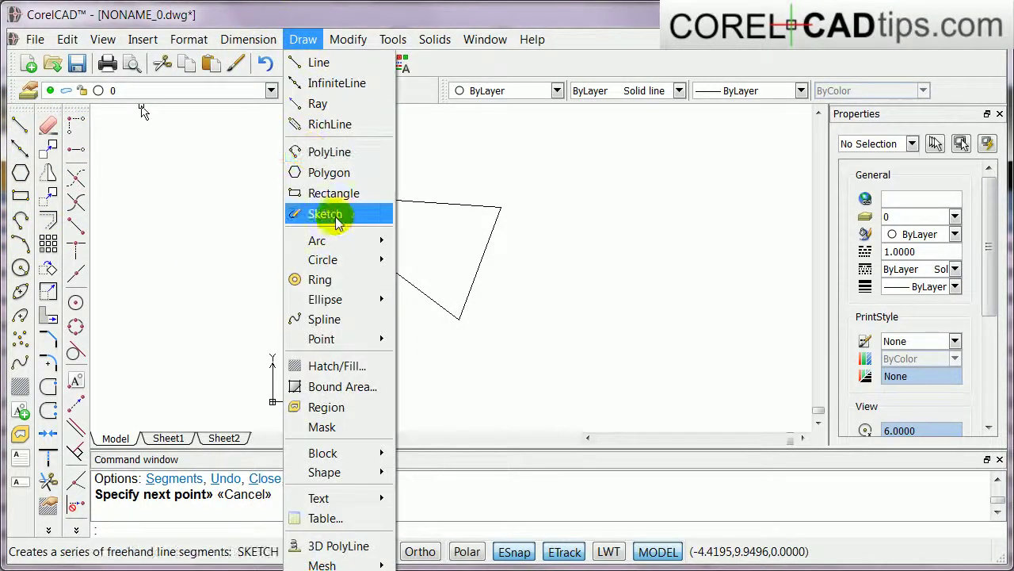
{"action": "left_click", "coordinate": [515, 178]}
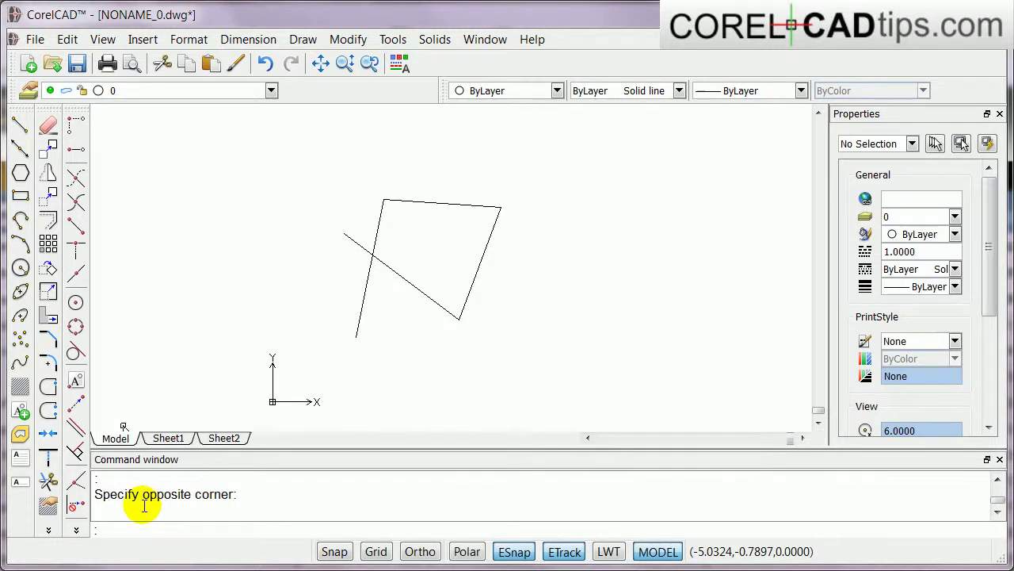
{"action": "left_click", "coordinate": [21, 129]}
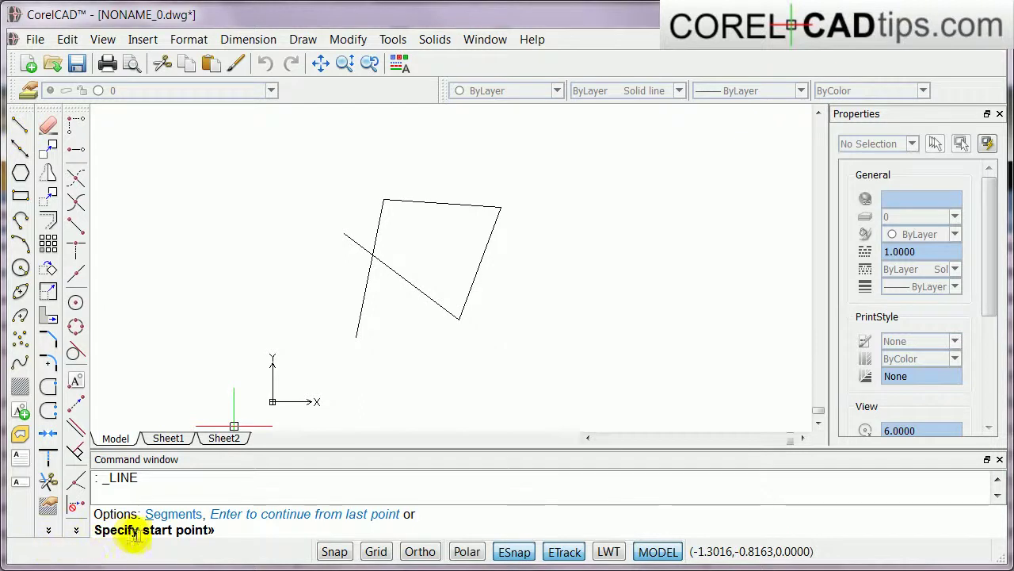
{"action": "left_click", "coordinate": [178, 163]}
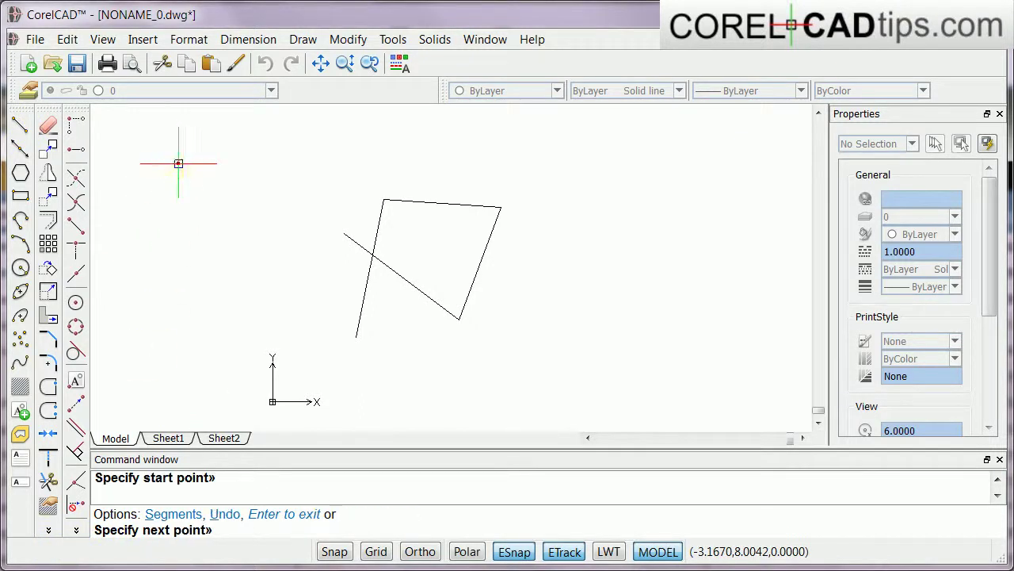
{"action": "left_click", "coordinate": [229, 307]}
{"action": "left_click", "coordinate": [284, 219]}
{"action": "key", "text": "Escape"}
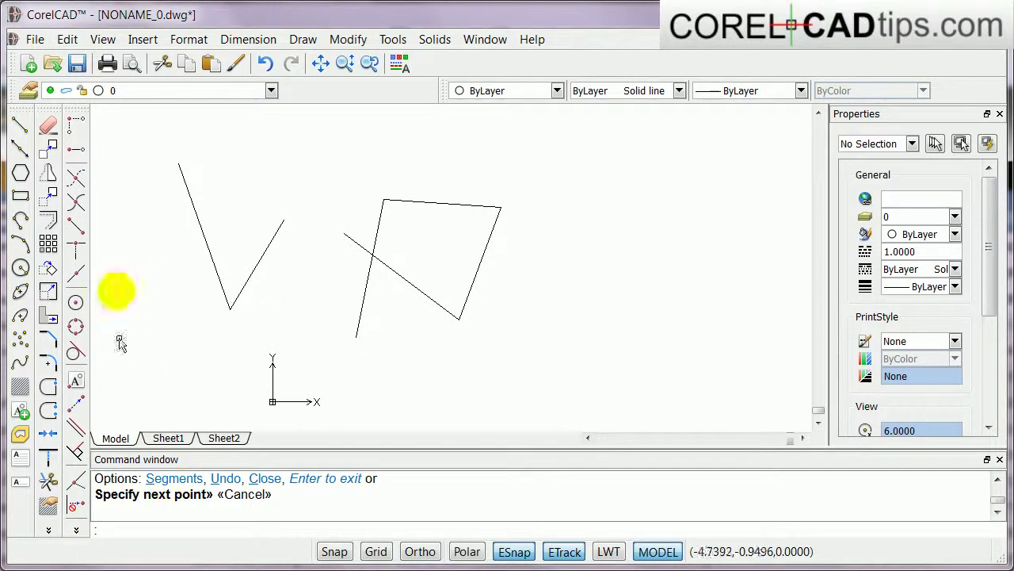
{"action": "left_click", "coordinate": [24, 128]}
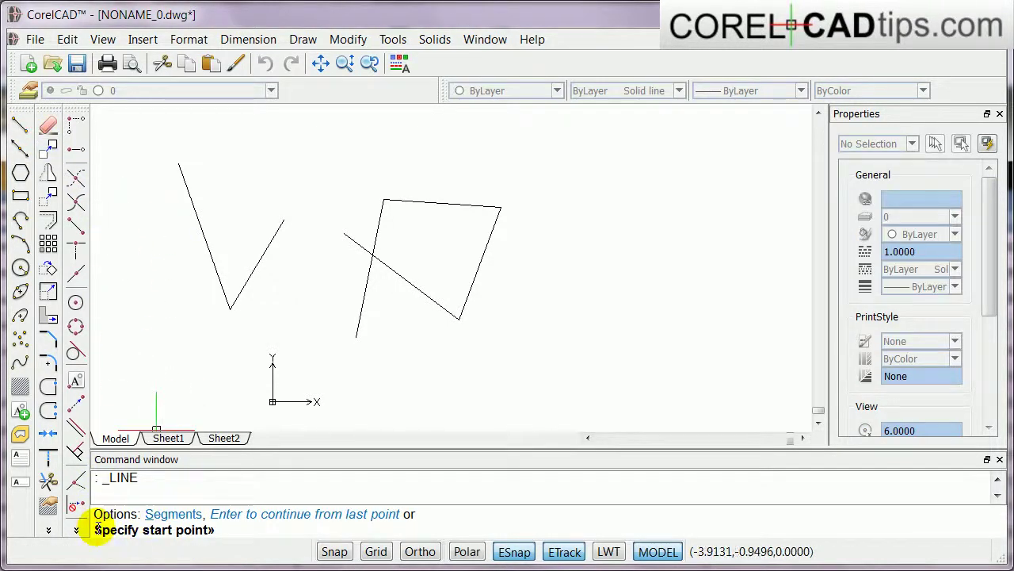